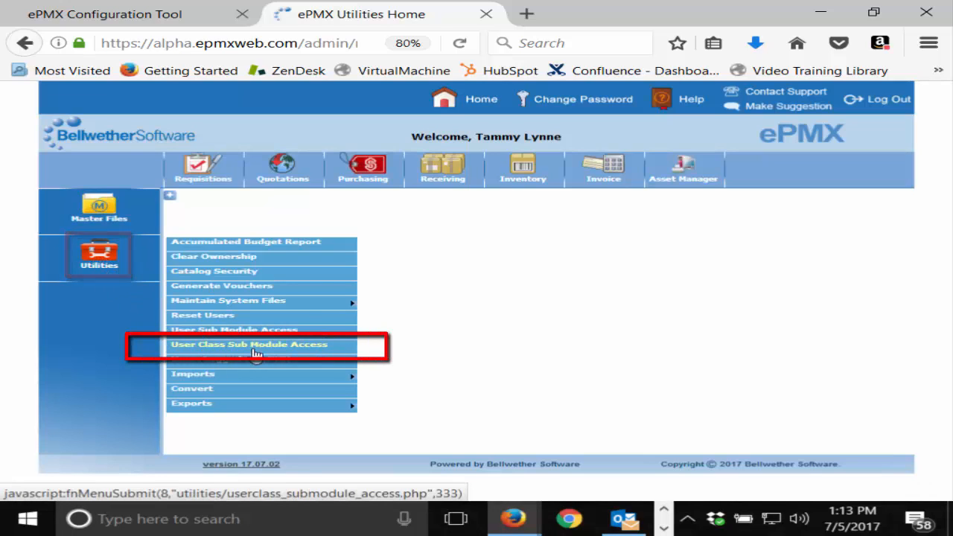
Open User Class Sub Module Access and submit the master password to allow maintaining it.
{"action": "left_click", "coordinate": [316, 352]}
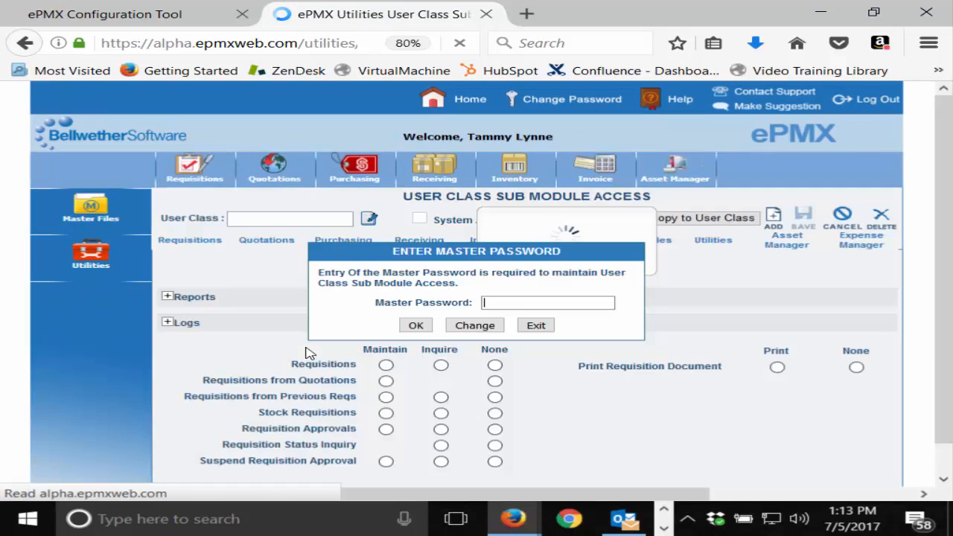
{"action": "left_click", "coordinate": [416, 326]}
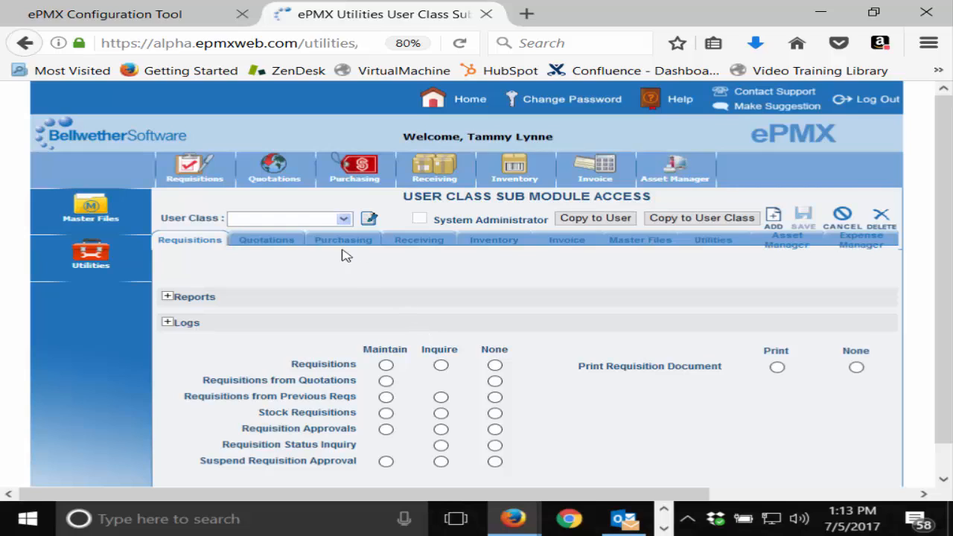
Add a new user class named Buyers.
{"action": "left_click", "coordinate": [303, 216]}
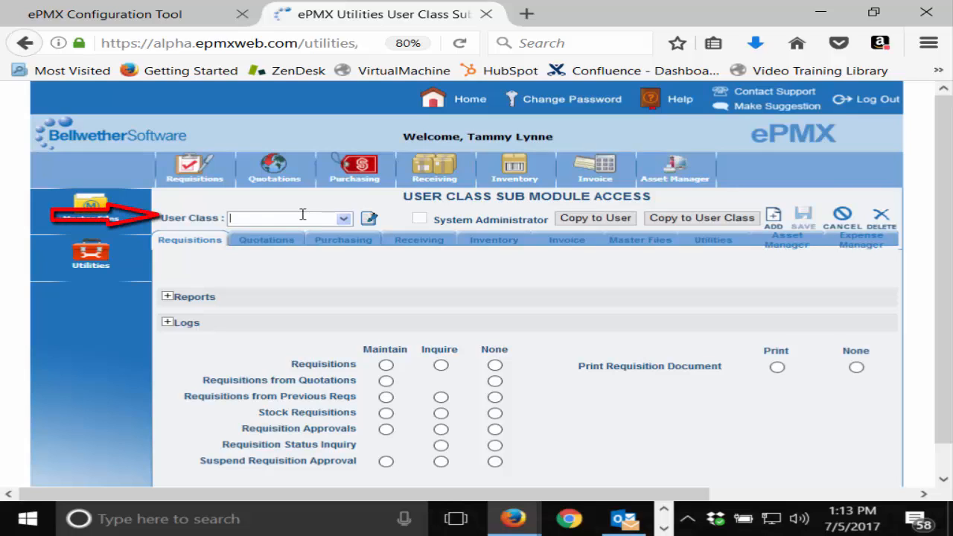
{"action": "type", "text": "Buyers"}
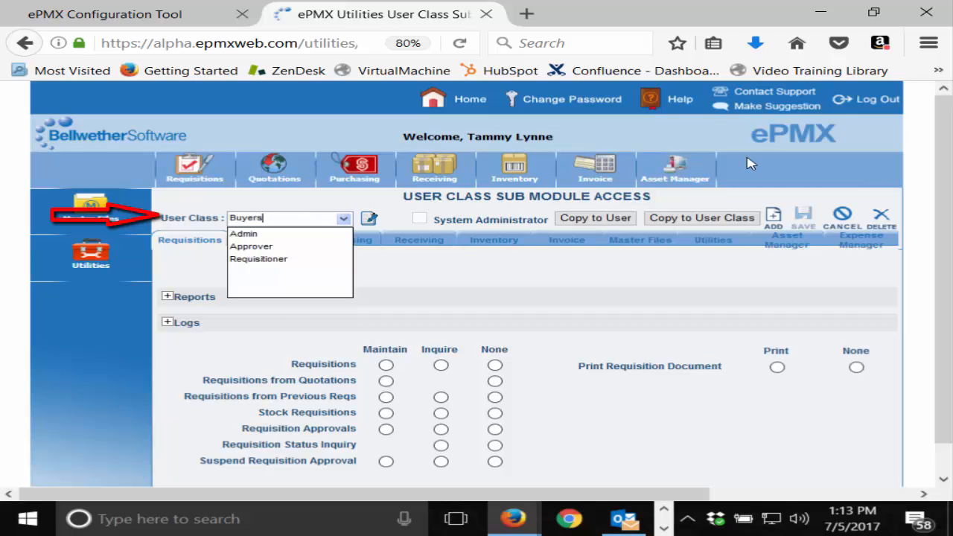
{"action": "left_click", "coordinate": [773, 218]}
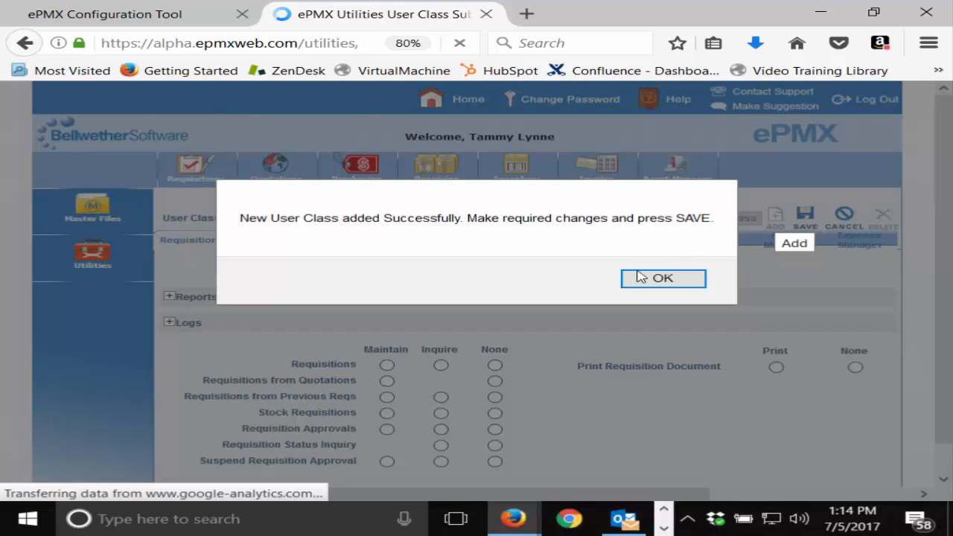
{"action": "left_click", "coordinate": [663, 279]}
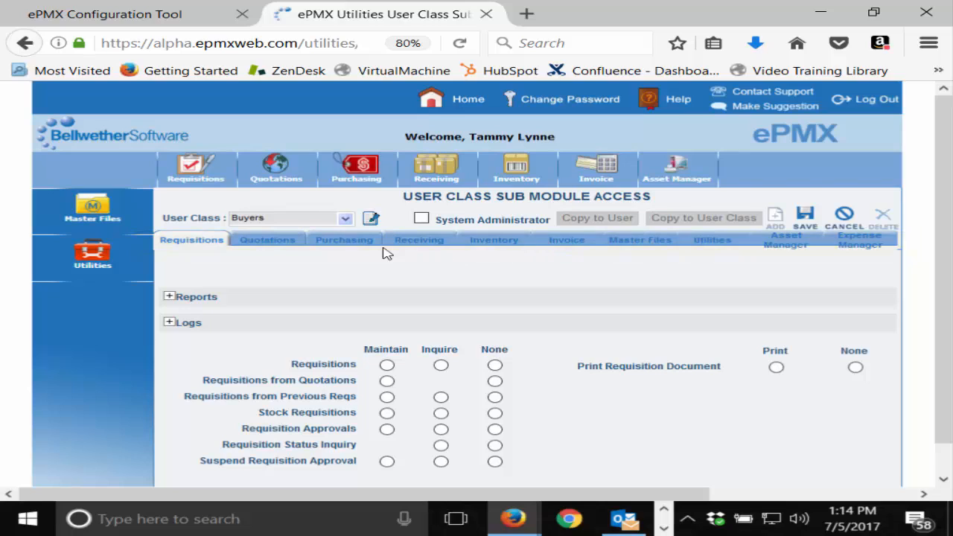
In the Purchasing permissions, set Standard P.O. and PunchOut P.O. to Maintain, and Blanket P.O. and Release against a Blanket P.O. to None.
{"action": "left_click", "coordinate": [353, 246]}
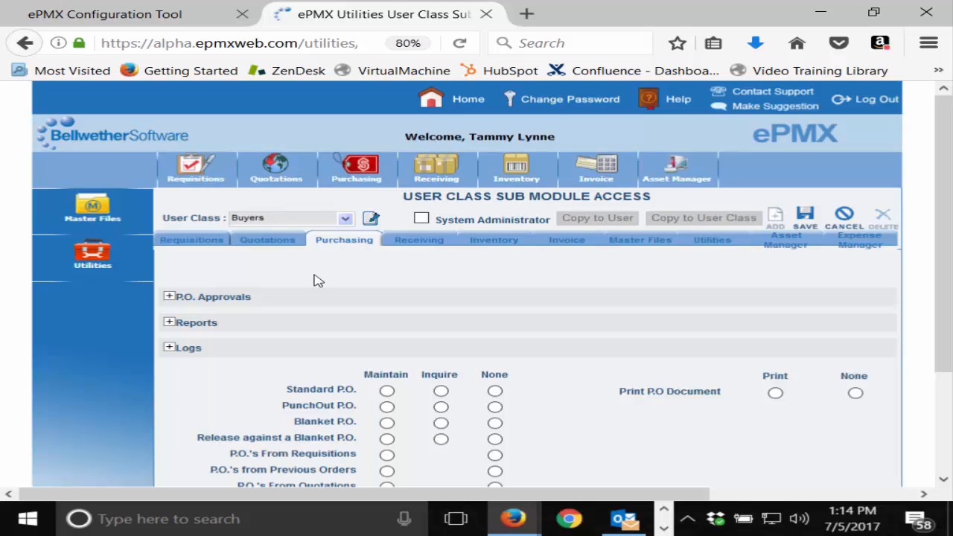
{"action": "scroll", "coordinate": [523, 382], "scroll_direction": "down", "scroll_amount": 2}
{"action": "scroll", "coordinate": [525, 384], "scroll_direction": "down", "scroll_amount": 1}
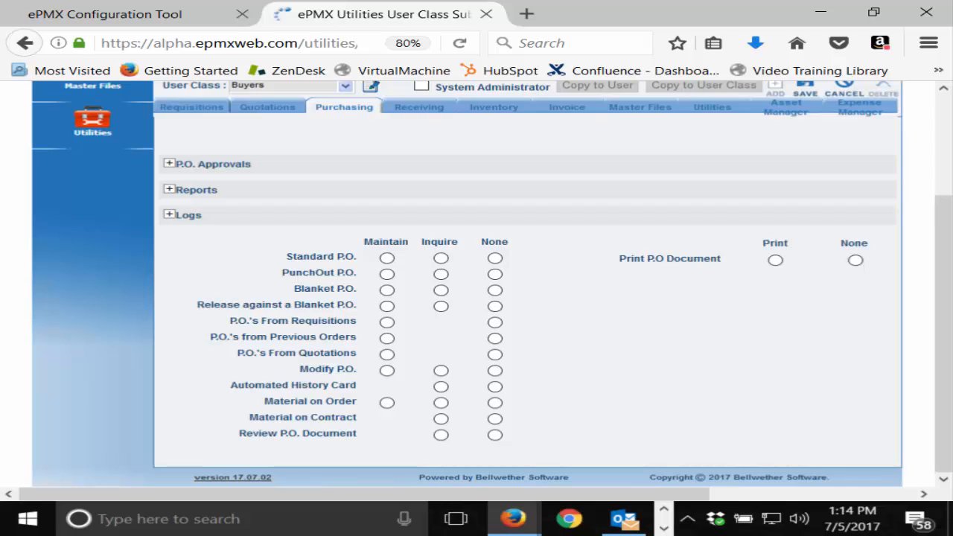
{"action": "left_click", "coordinate": [387, 258]}
{"action": "left_click", "coordinate": [388, 275]}
{"action": "left_click", "coordinate": [495, 291]}
{"action": "left_click", "coordinate": [510, 314]}
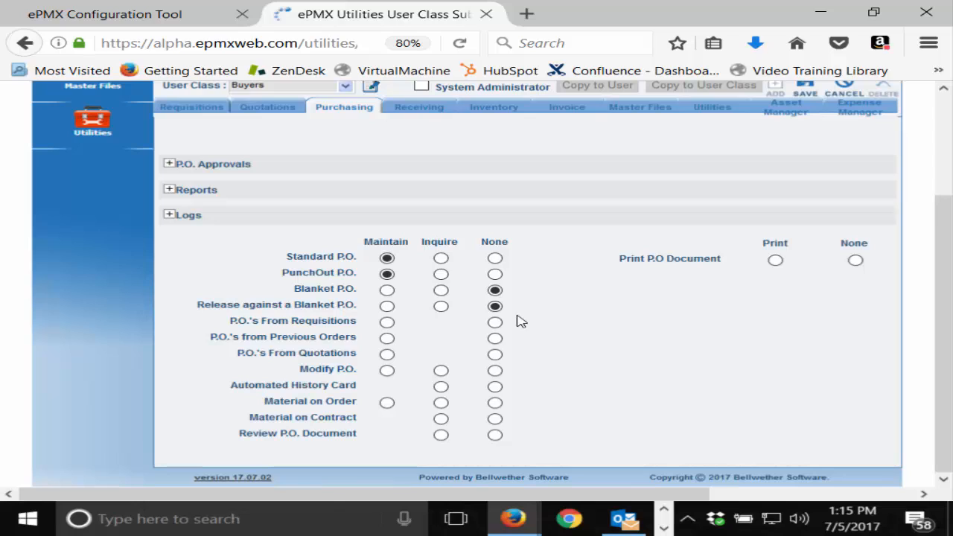
Set P.O.'s From Requisitions, P.O.'s from Previous Orders, P.O.'s From Quotations and Modify P.O. to Maintain.
{"action": "left_click", "coordinate": [387, 323]}
{"action": "left_click", "coordinate": [386, 339]}
{"action": "left_click", "coordinate": [388, 356]}
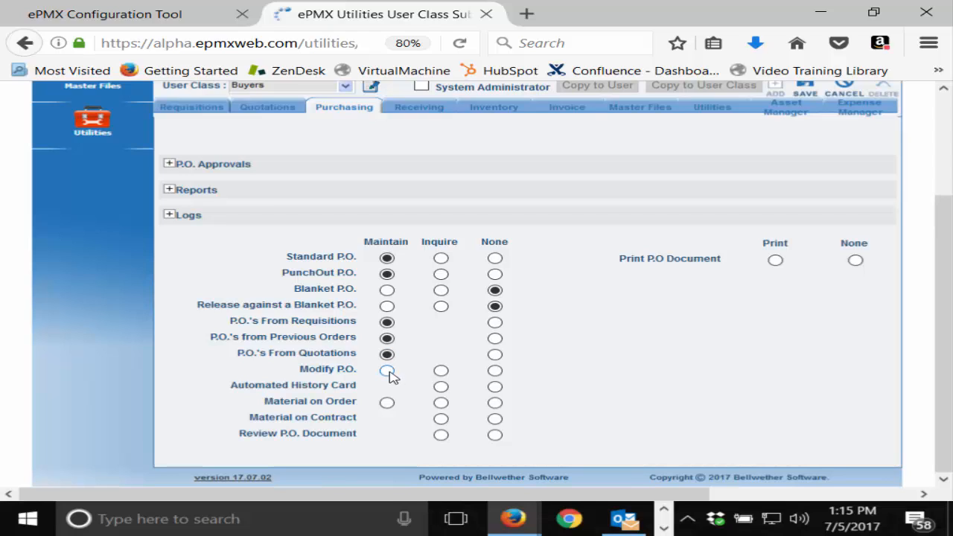
{"action": "left_click", "coordinate": [387, 372]}
Set Automated History Card, Material on Contract and Review P.O. Document to Inquire, Material on Order to Maintain, and Print P.O. Document to Print.
{"action": "left_click", "coordinate": [440, 388]}
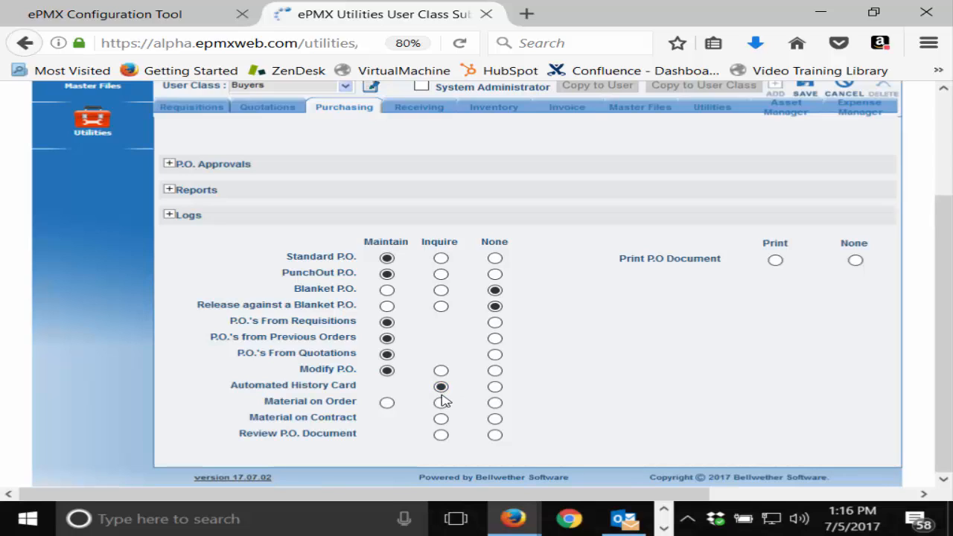
{"action": "left_click", "coordinate": [385, 403]}
{"action": "left_click", "coordinate": [441, 419]}
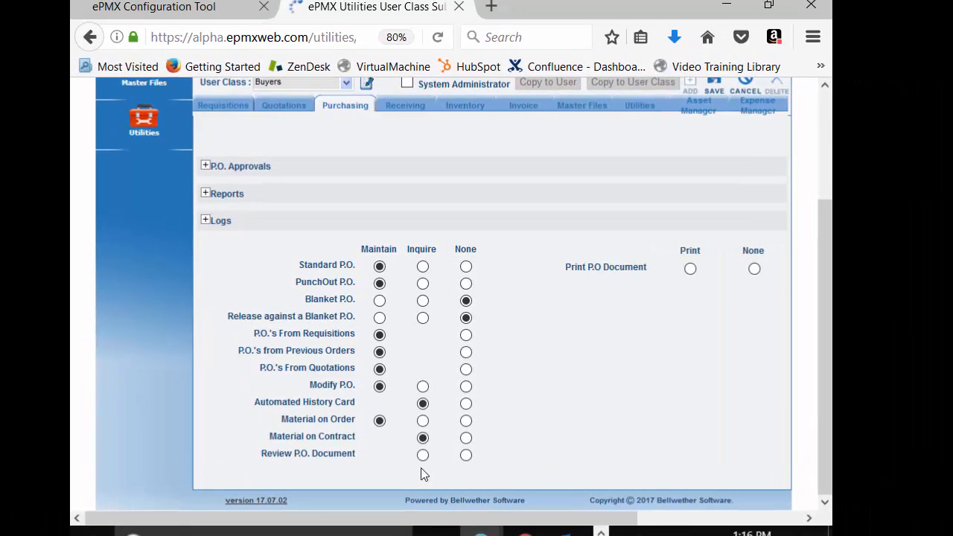
{"action": "left_click", "coordinate": [423, 455]}
{"action": "left_click", "coordinate": [690, 269]}
Set the Purchasing log permissions Review Email Log, Review Fax Log and Review PushOut Log to Maintain.
{"action": "left_click", "coordinate": [206, 221]}
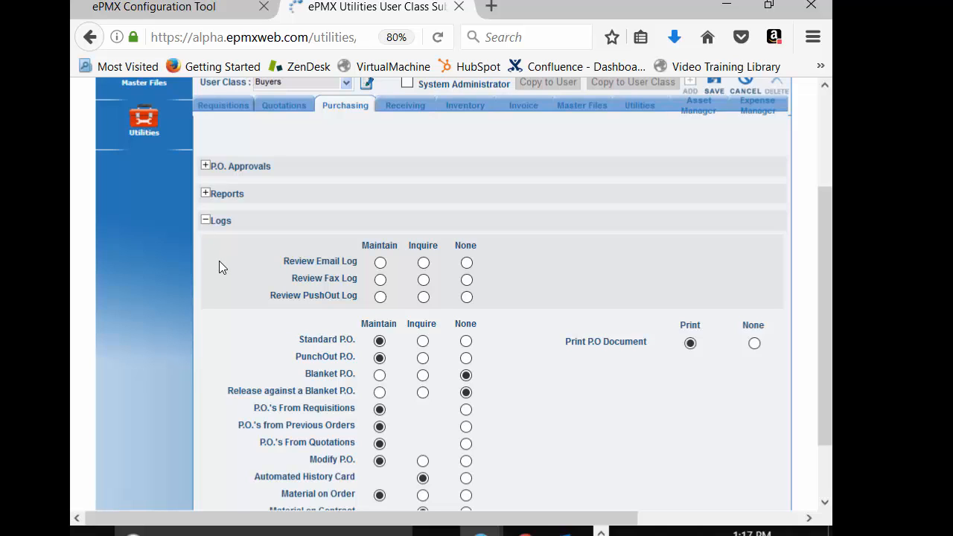
{"action": "left_click", "coordinate": [380, 262]}
{"action": "left_click", "coordinate": [380, 297]}
{"action": "left_click_drag", "start_coordinate": [289, 304], "coordinate": [385, 304]}
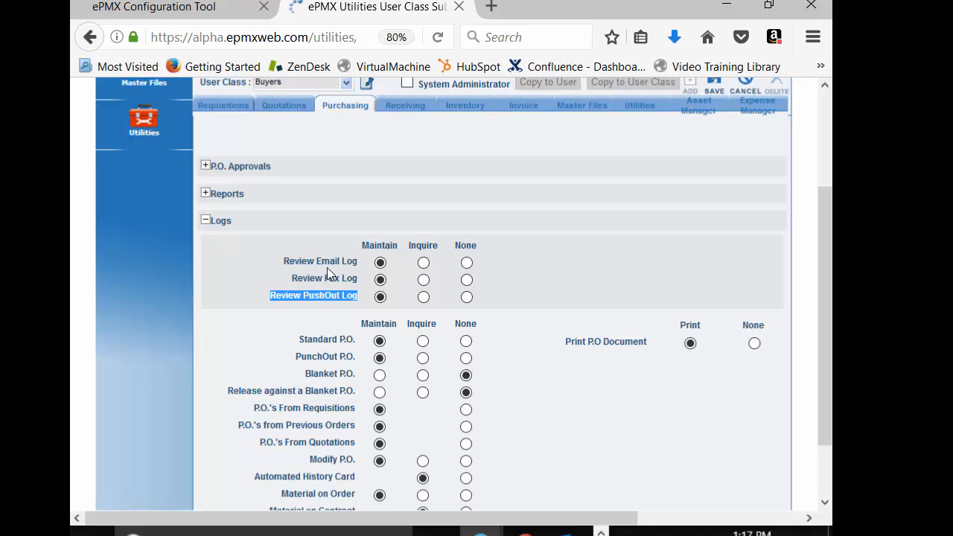
Set all six Purchasing reports, from Blanket P.O. Status Report to G/L Acct Analysis Report, to Print.
{"action": "left_click", "coordinate": [205, 193]}
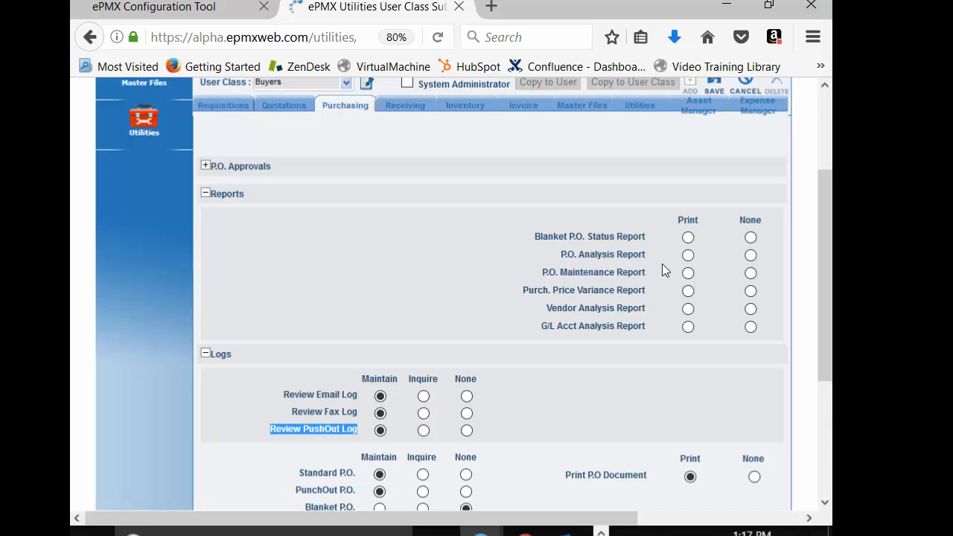
{"action": "left_click", "coordinate": [686, 239]}
{"action": "left_click", "coordinate": [689, 274]}
{"action": "left_click", "coordinate": [687, 291]}
{"action": "left_click", "coordinate": [685, 329]}
Set P.O. Approvals, P.O. Approval Email Log, P.O. Email Alerts Log and Suspend P.O. Approval to Inquire, and save the Buyers class.
{"action": "left_click", "coordinate": [205, 164]}
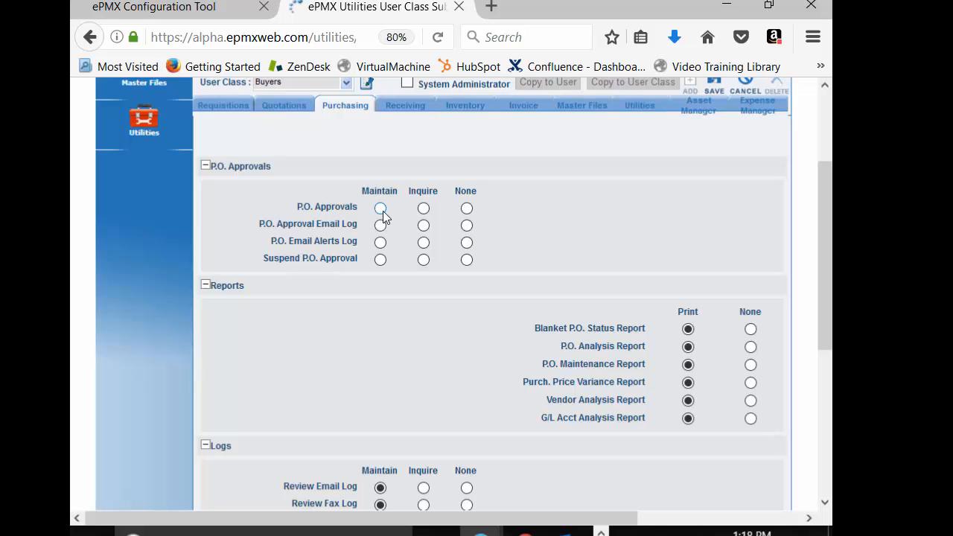
{"action": "left_click", "coordinate": [423, 209]}
{"action": "left_click", "coordinate": [423, 225]}
{"action": "left_click", "coordinate": [422, 259]}
{"action": "left_click", "coordinate": [423, 242]}
{"action": "scroll", "coordinate": [698, 339], "scroll_direction": "up", "scroll_amount": 3}
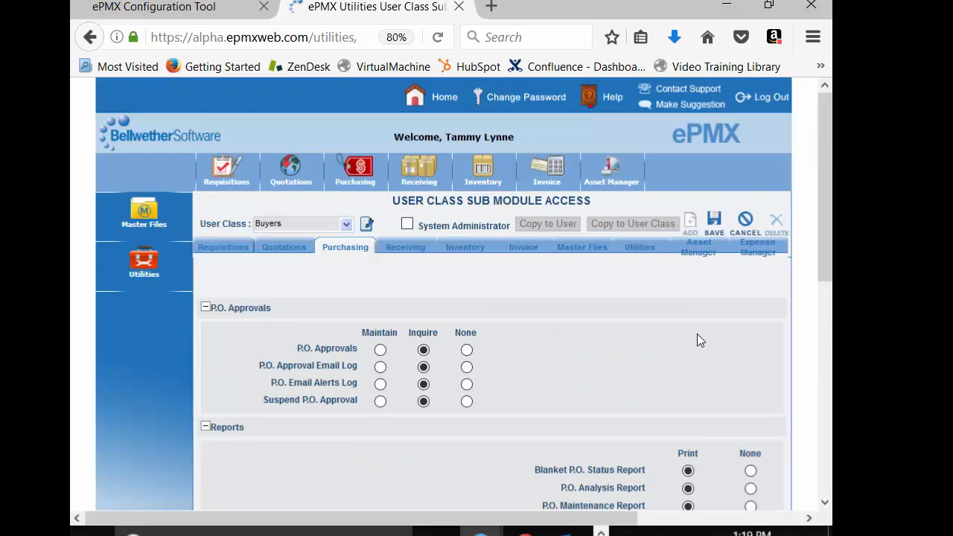
{"action": "left_click", "coordinate": [713, 222]}
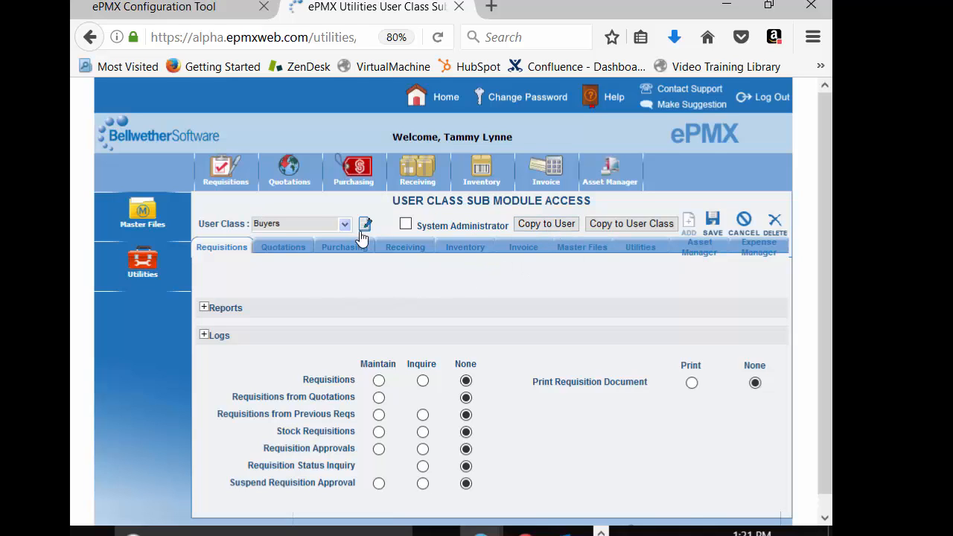
Copy the Buyers class's access permissions to the users Approver 1, Approver 3 and Requisitioner User 1, and save.
{"action": "left_click", "coordinate": [549, 225]}
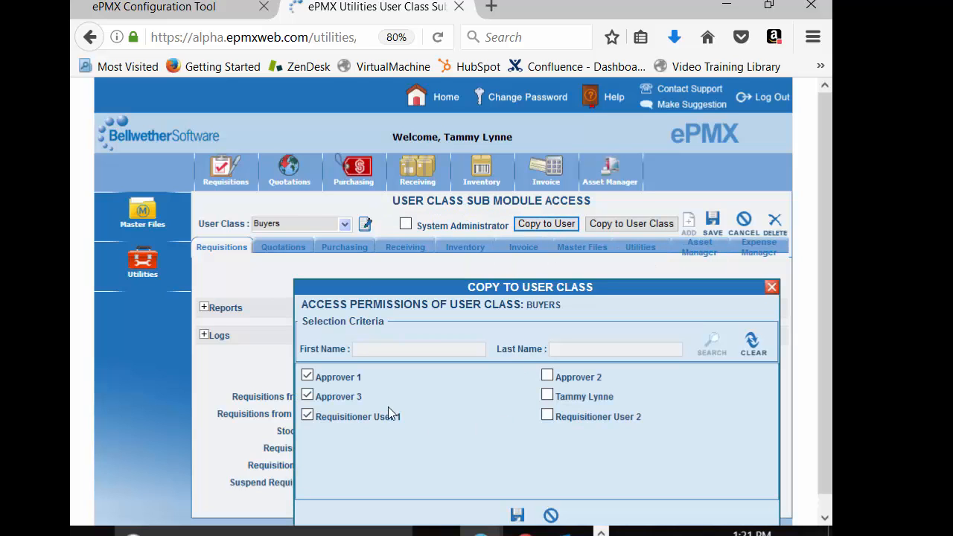
{"action": "left_click", "coordinate": [307, 395]}
{"action": "left_click", "coordinate": [518, 514]}
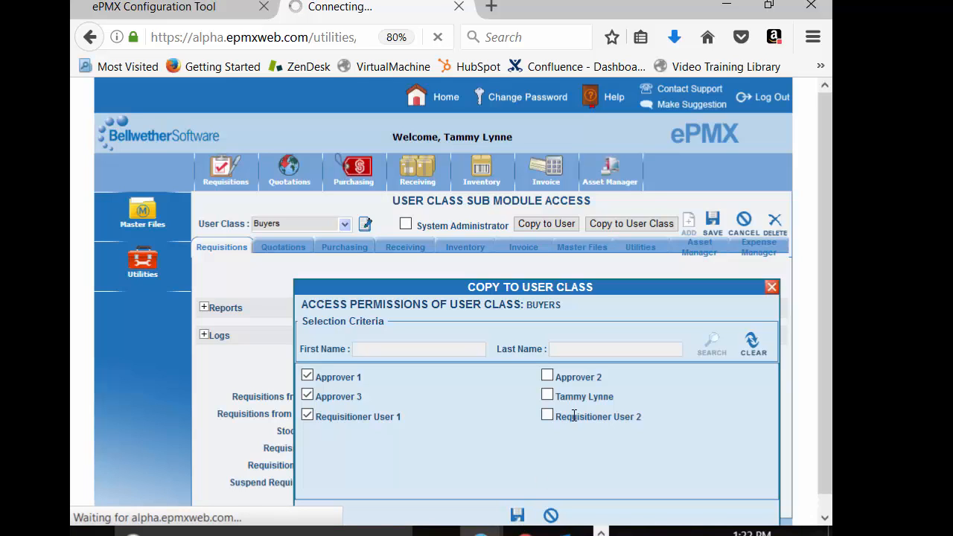
{"action": "scroll", "coordinate": [596, 386], "scroll_direction": "down", "scroll_amount": 1}
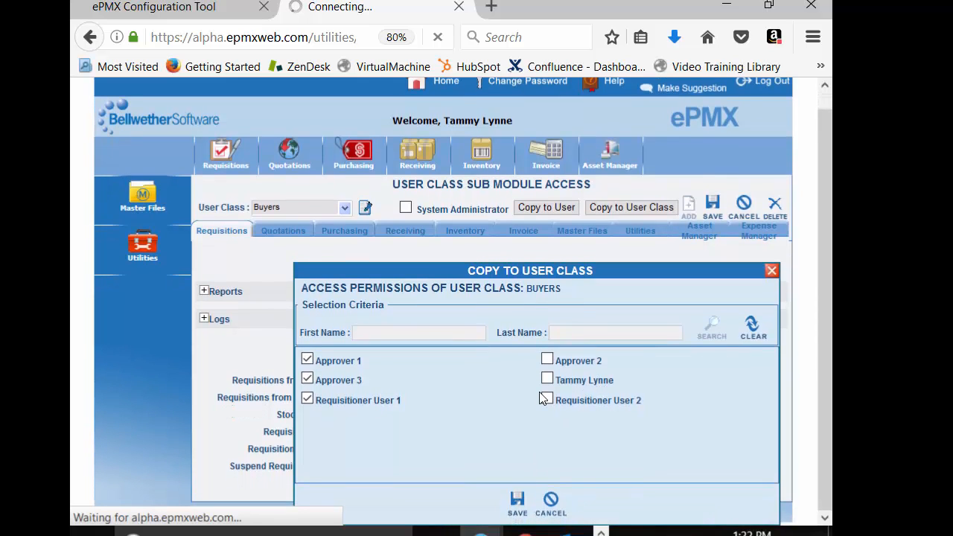